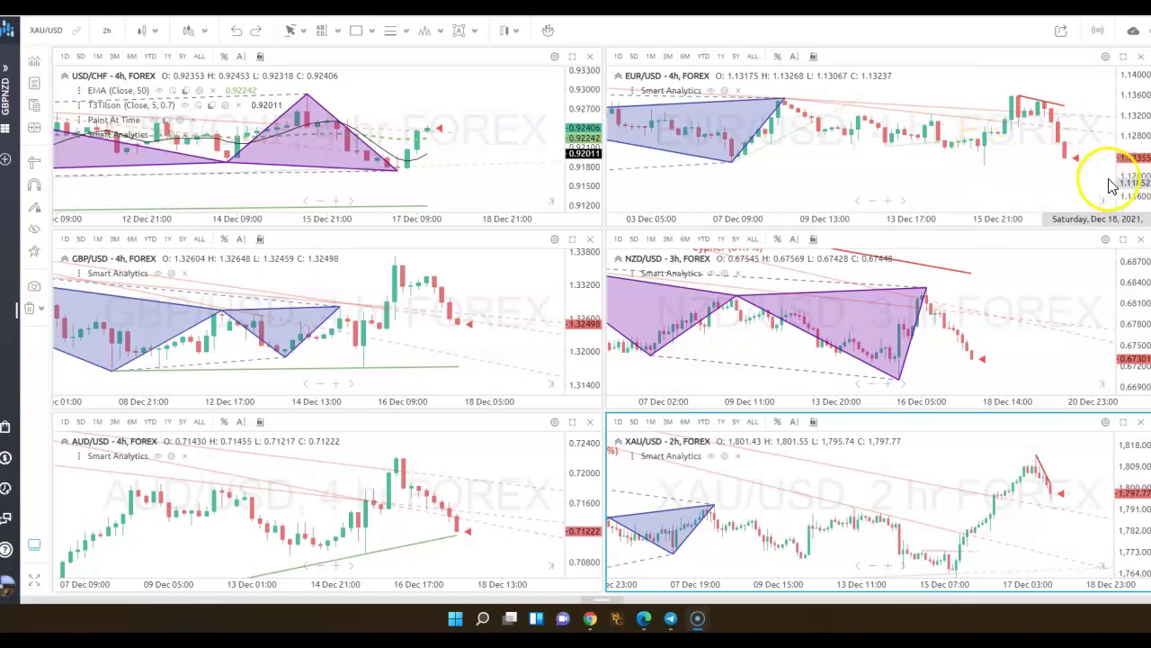
# - Rescale and reposition the EUR/USD, USD/CHF, GBP/USD and XAU/USD charts to examine their most recent candles
pyautogui.moveTo(1129, 134); pyautogui.dragTo(1124, 158)
pyautogui.moveTo(449, 116); pyautogui.dragTo(475, 97)
pyautogui.moveTo(569, 137); pyautogui.dragTo(569, 115)
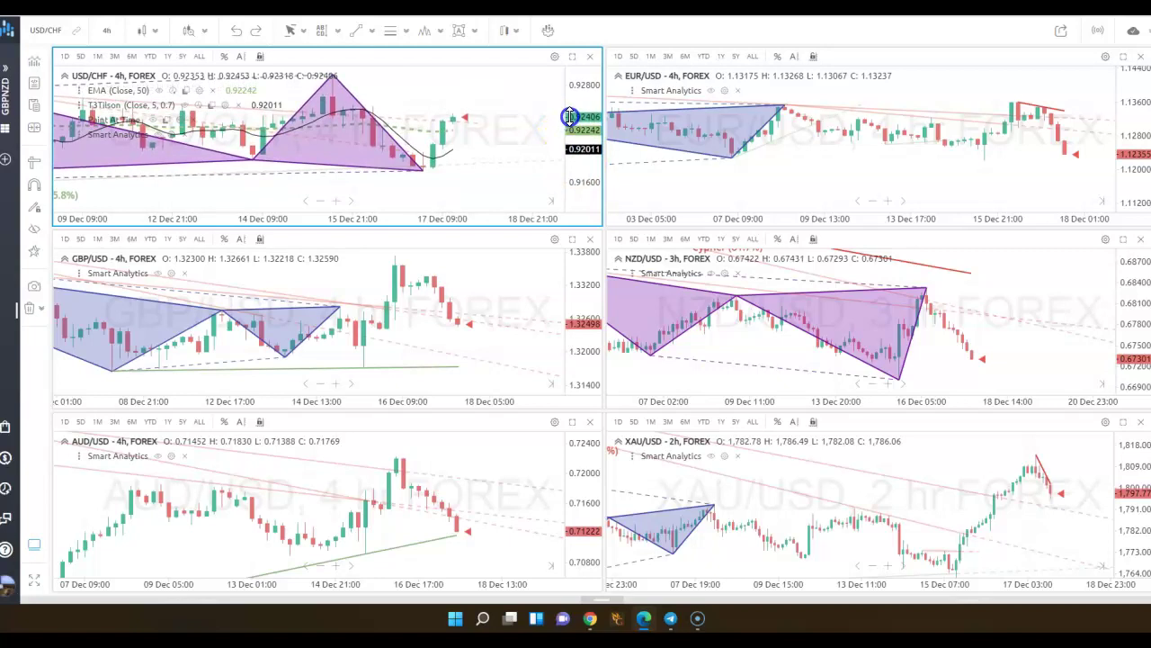
pyautogui.click(552, 290)
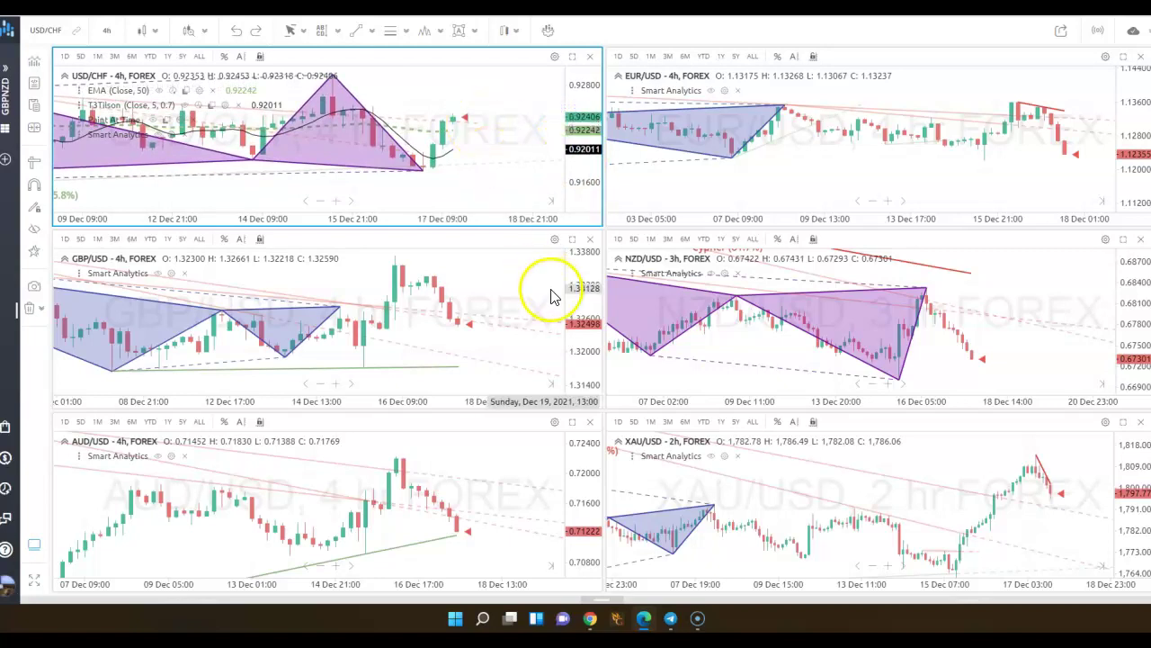
pyautogui.moveTo(581, 270); pyautogui.dragTo(581, 288)
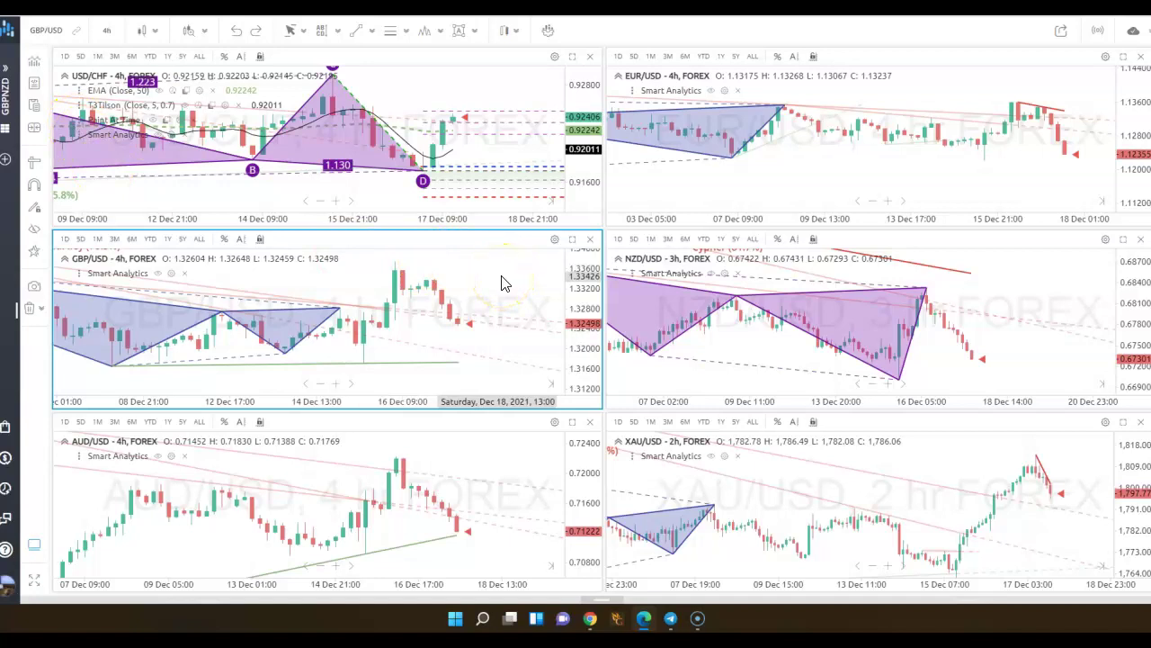
pyautogui.click(953, 466)
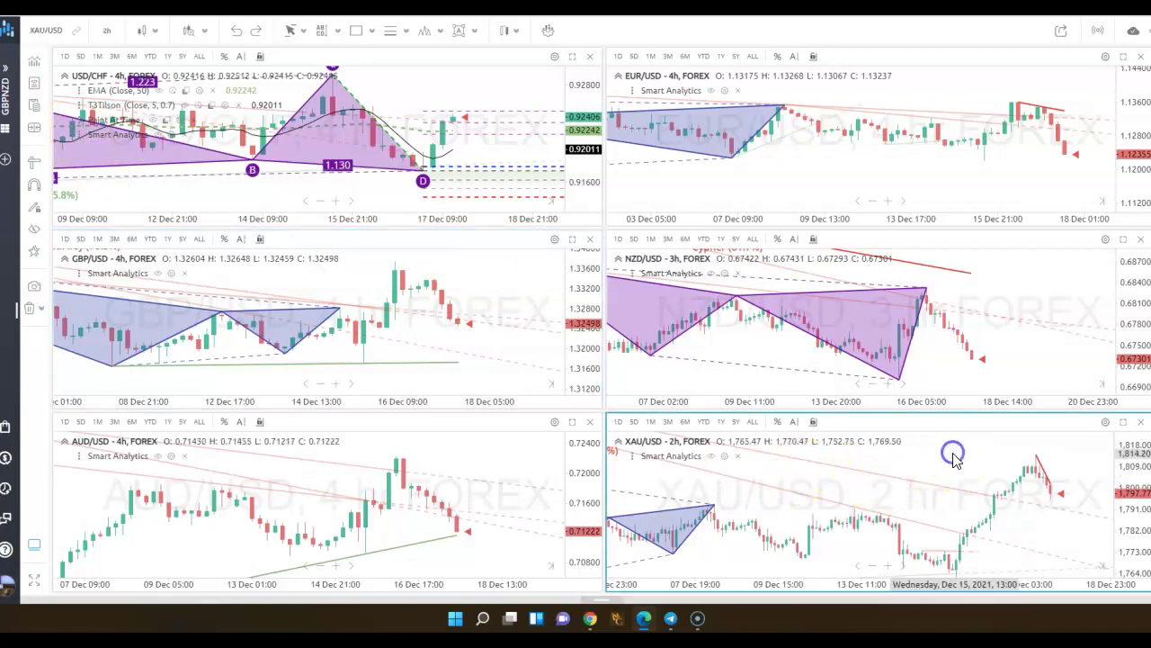
pyautogui.scroll(3, 956, 461)
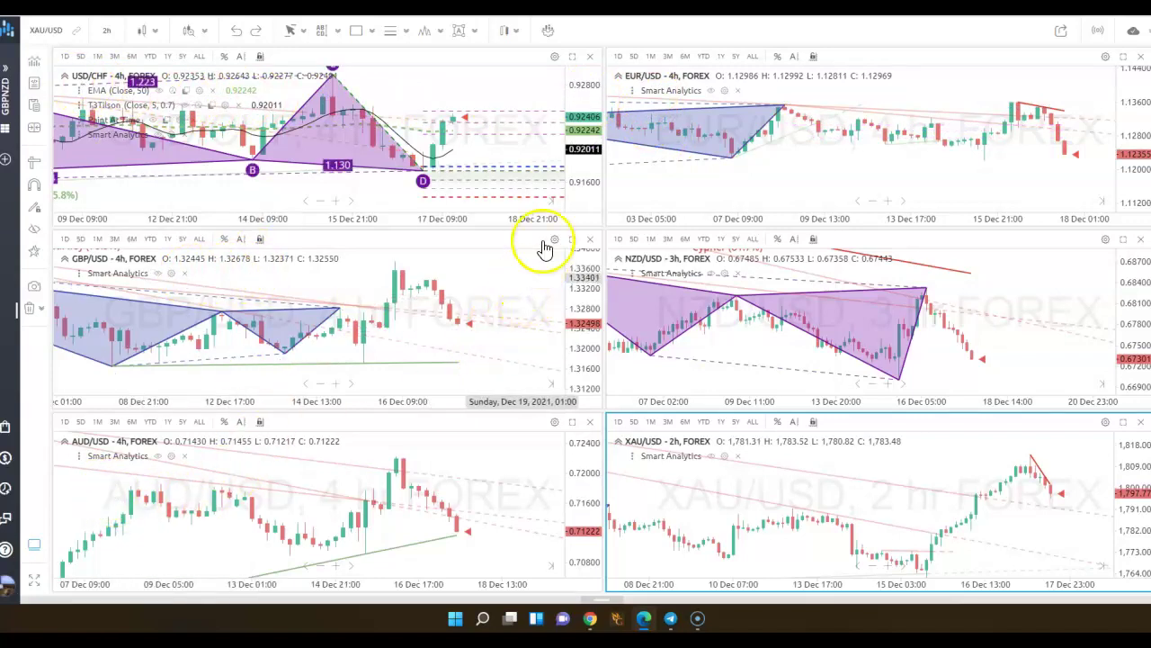
pyautogui.click(568, 177)
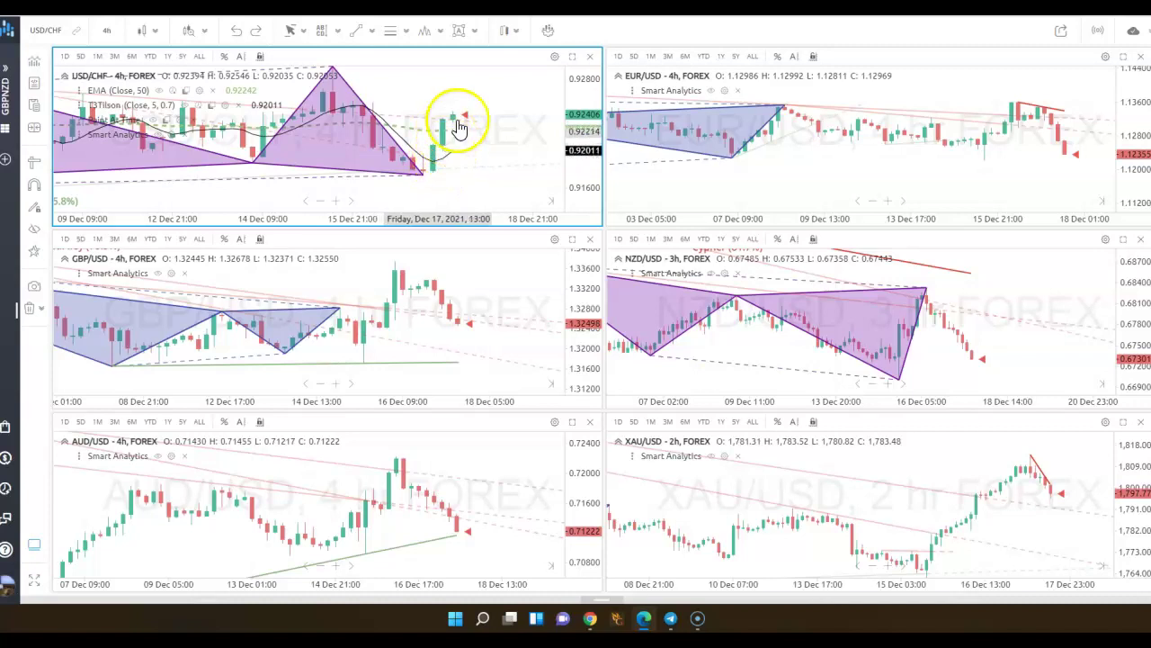
# - Draw one rectangle around the latest rise on the USD/CHF chart and one around the latest decline on the GBP/USD chart
pyautogui.click(376, 33)
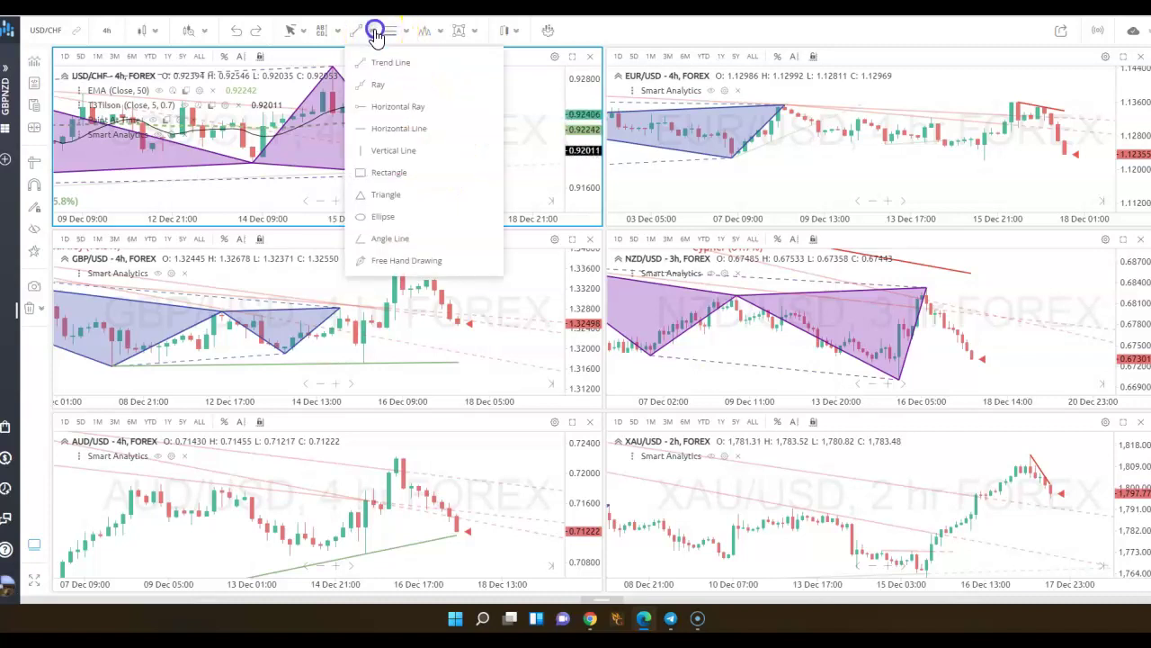
pyautogui.click(388, 172)
pyautogui.moveTo(419, 178); pyautogui.dragTo(462, 106)
pyautogui.click(374, 31)
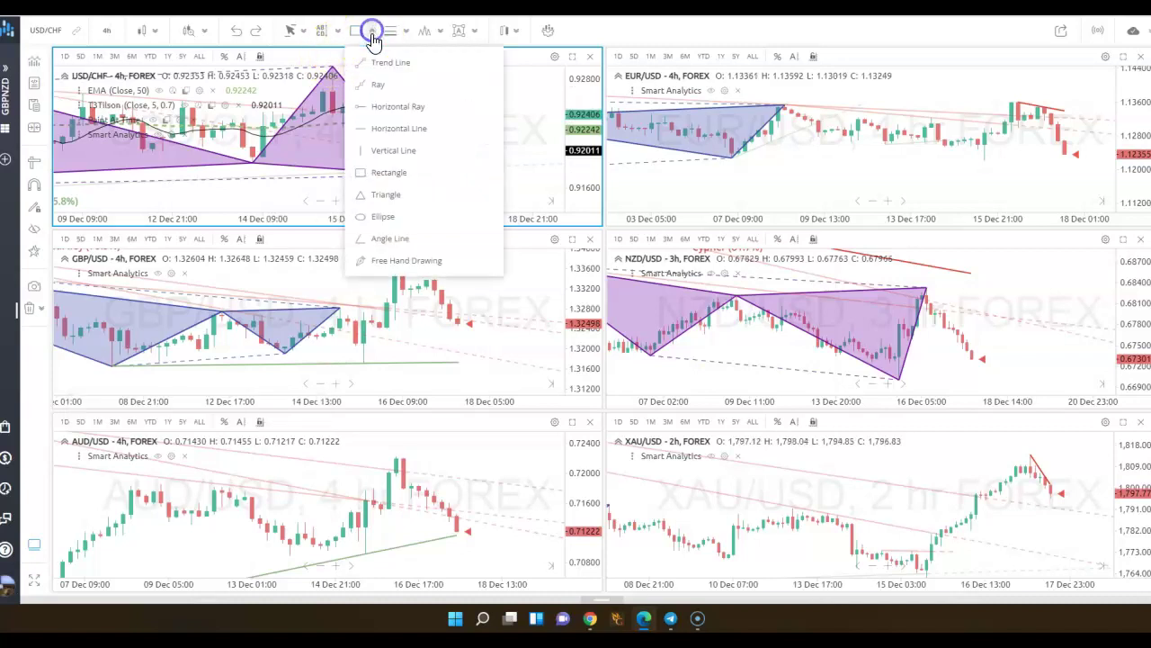
pyautogui.click(395, 171)
pyautogui.moveTo(398, 268); pyautogui.dragTo(468, 334)
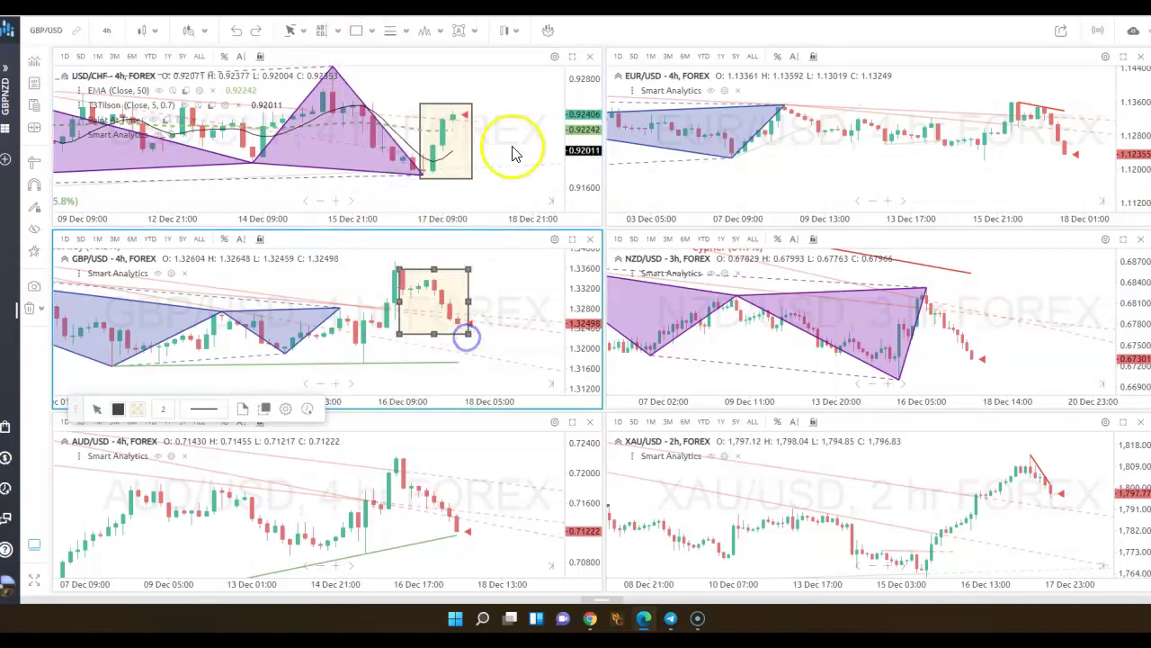
# - Draw rectangles around the latest decline on the AUD/USD chart and around the most recent peak on the XAU/USD chart
pyautogui.click(372, 31)
pyautogui.click(396, 172)
pyautogui.moveTo(401, 460); pyautogui.dragTo(471, 530)
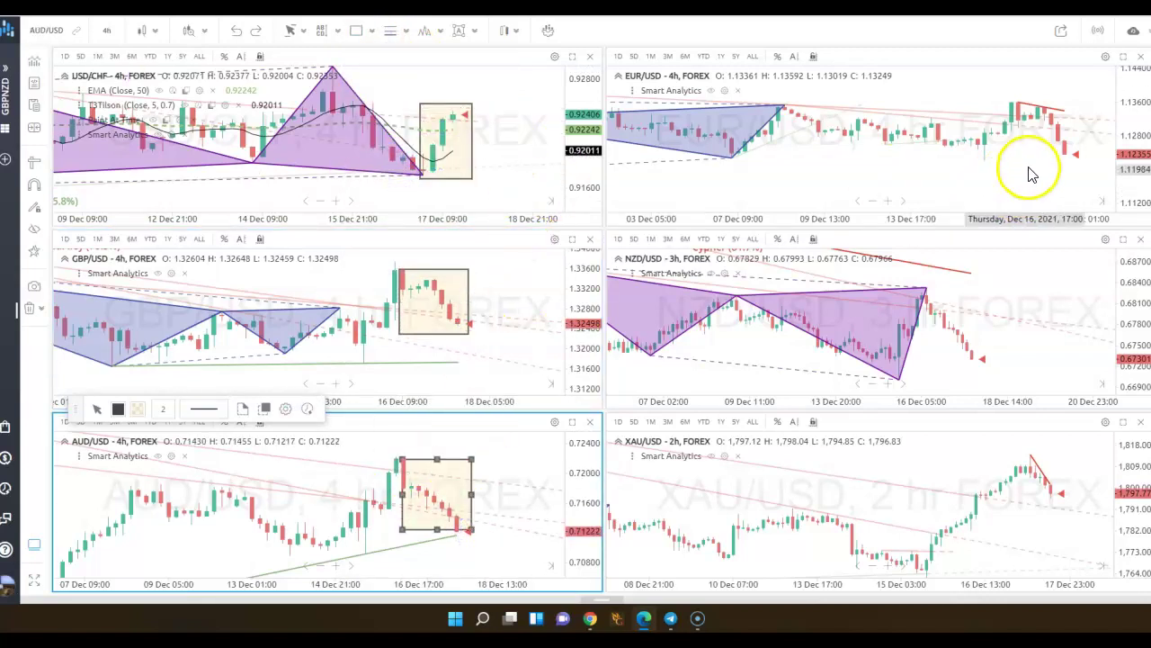
pyautogui.click(373, 30)
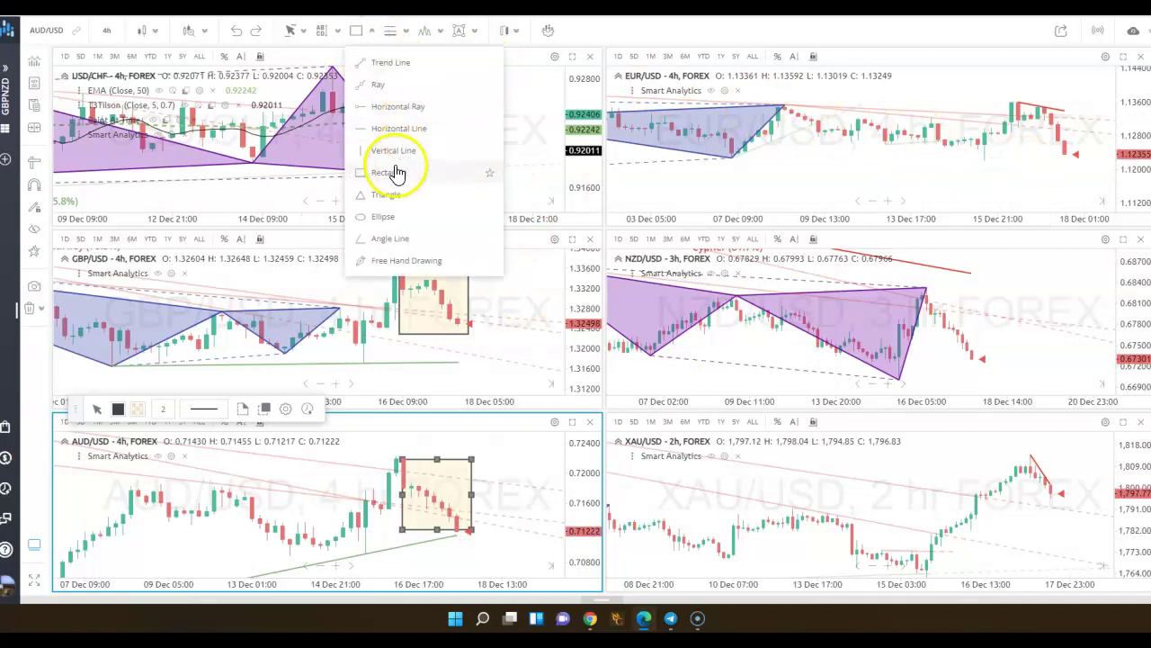
pyautogui.click(394, 173)
pyautogui.moveTo(1009, 453); pyautogui.dragTo(1066, 504)
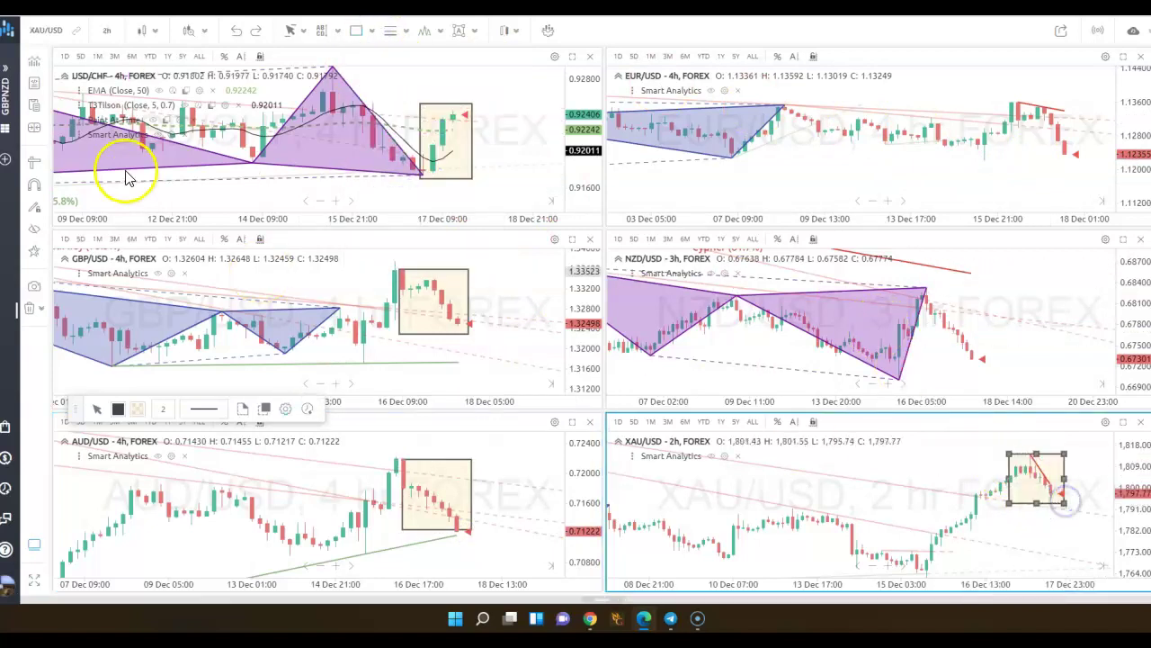
# - Set the XAU/USD chart's timeframe to 4h and enlarge the view around its boxed candles
pyautogui.click(109, 33)
pyautogui.click(118, 225)
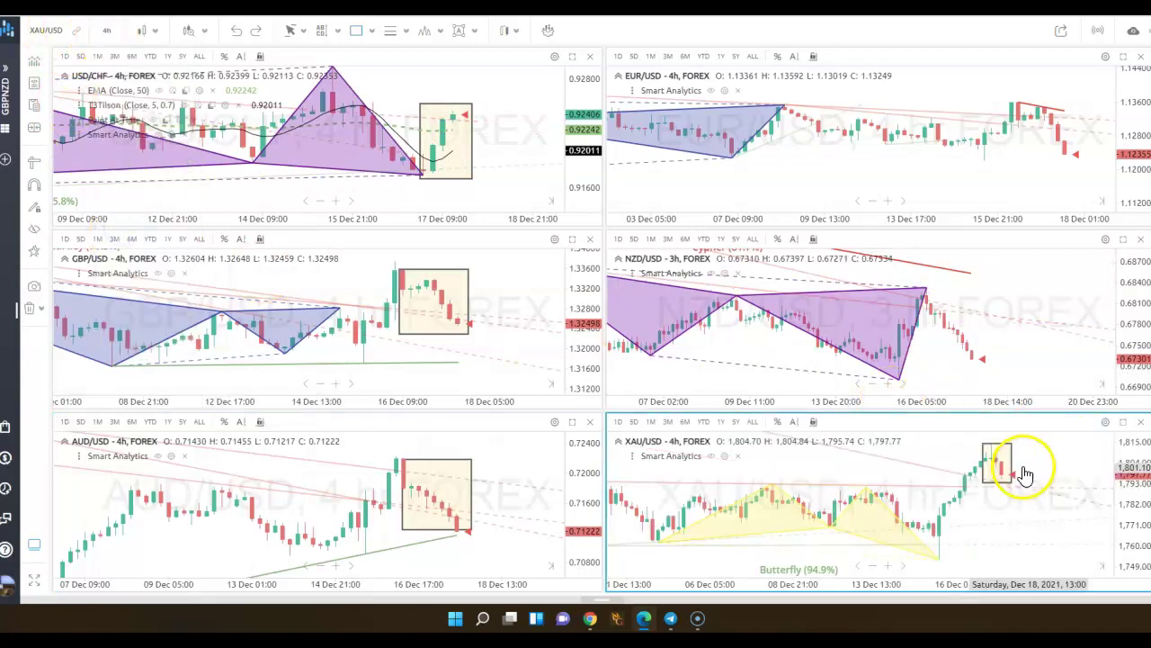
pyautogui.scroll(3, 1055, 481)
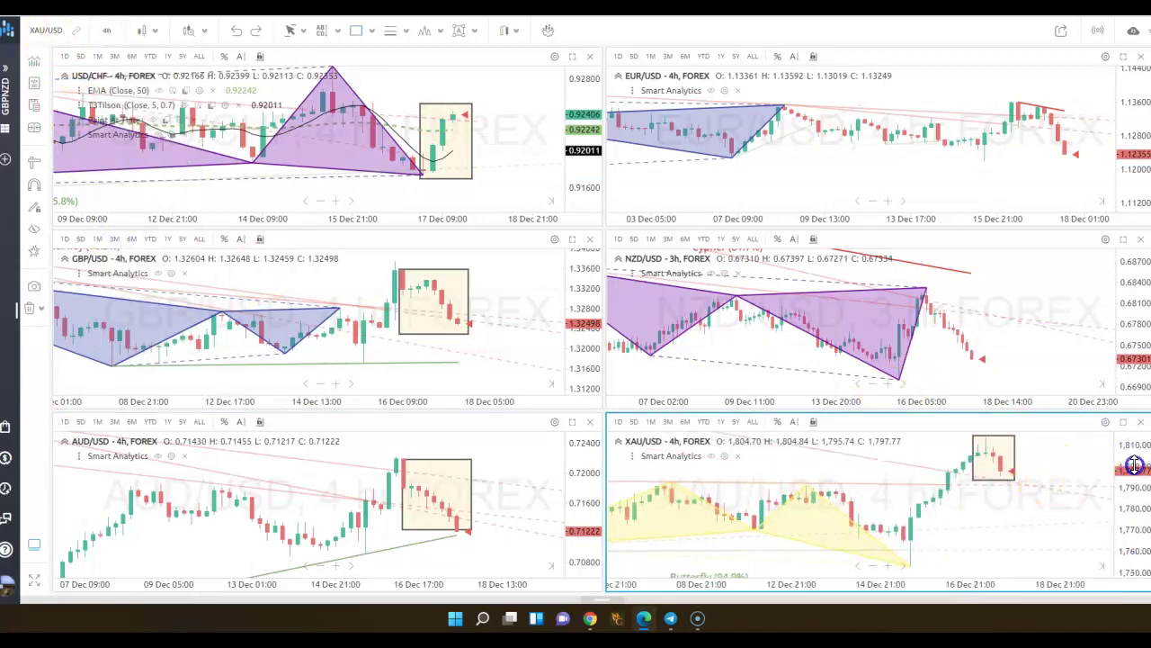
pyautogui.moveTo(1084, 468); pyautogui.dragTo(1133, 477)
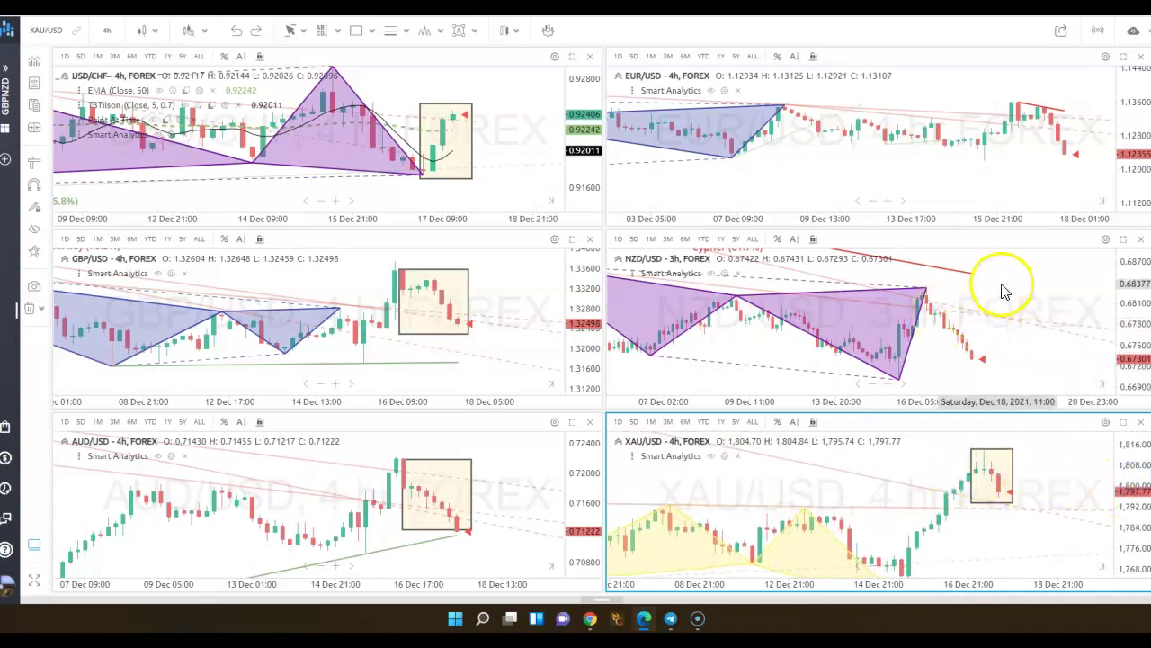
# - Draw rectangles around the latest declines on the EUR/USD and NZD/USD charts
pyautogui.click(372, 36)
pyautogui.click(380, 172)
pyautogui.moveTo(1009, 102); pyautogui.dragTo(1082, 163)
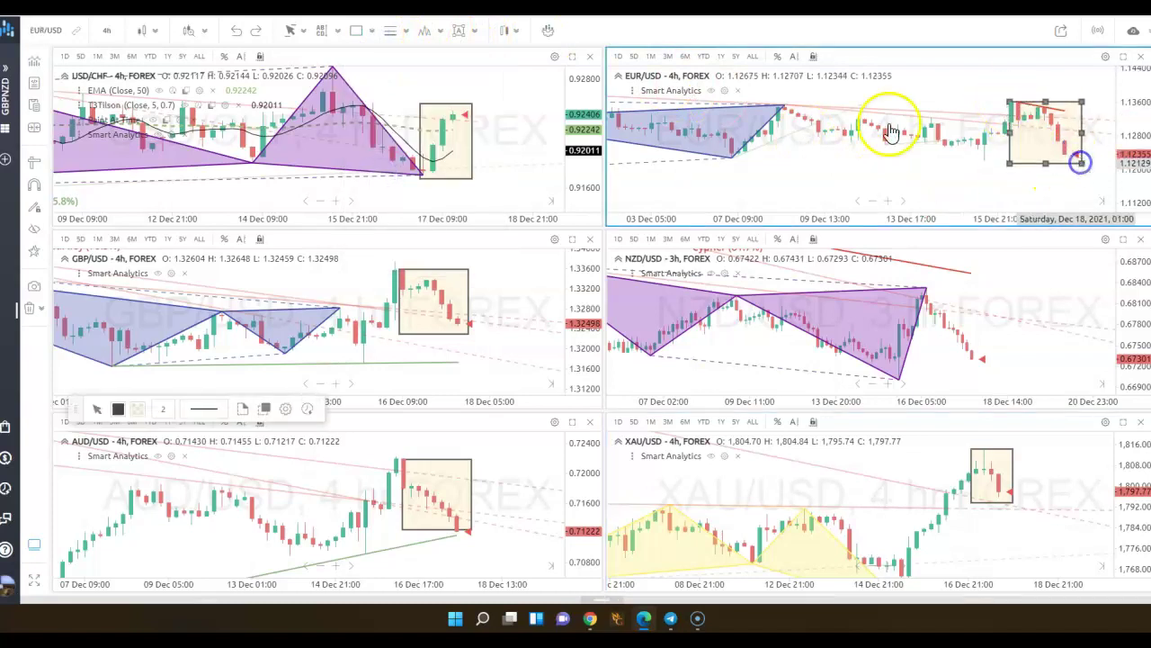
pyautogui.click(374, 33)
pyautogui.click(386, 176)
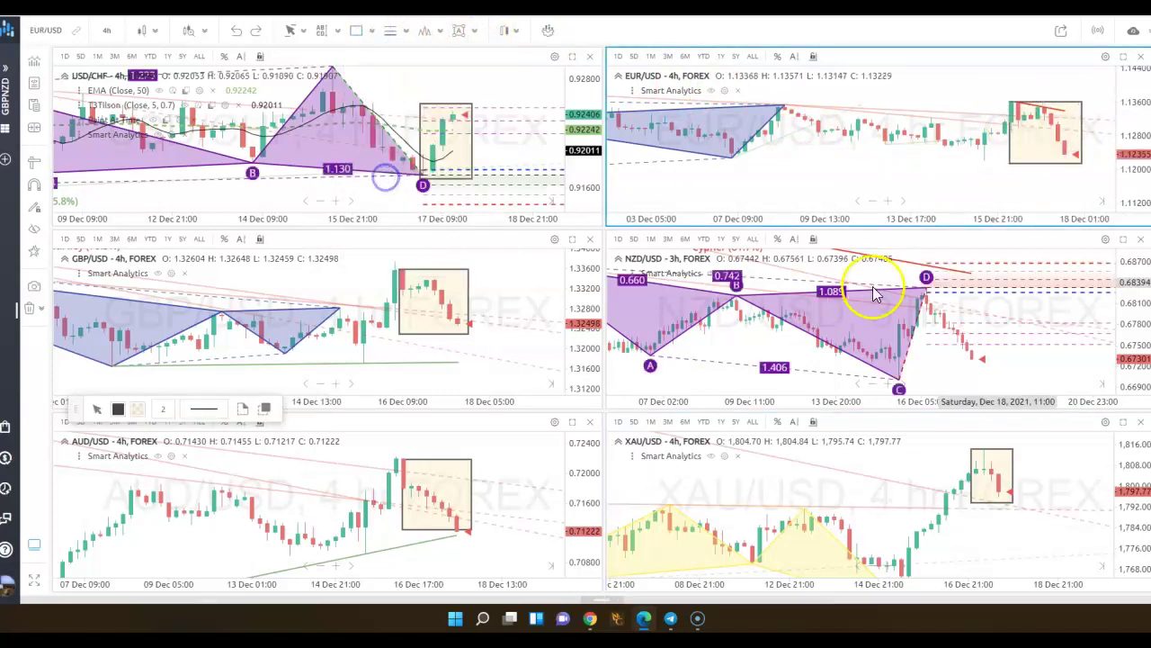
pyautogui.moveTo(916, 289)
pyautogui.mouseDown()
pyautogui.moveTo(953, 341)
pyautogui.moveTo(1007, 364)
pyautogui.mouseUp()
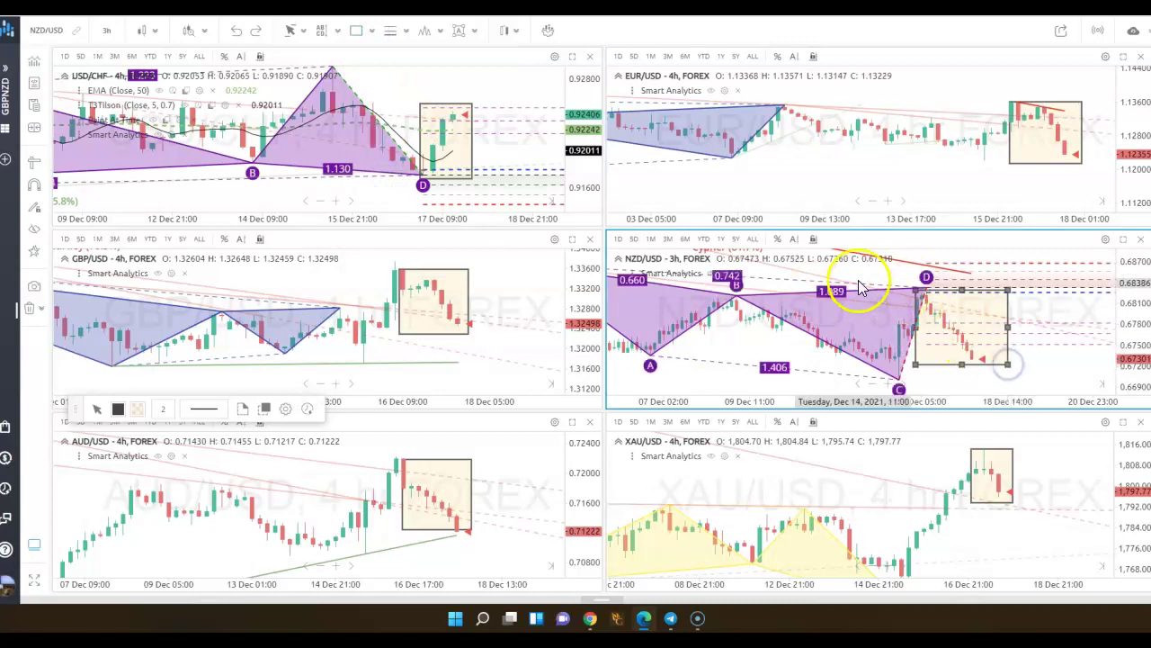
# - Try to draw another rectangle below the mid-December candles on the EUR/USD chart
pyautogui.click(1131, 469)
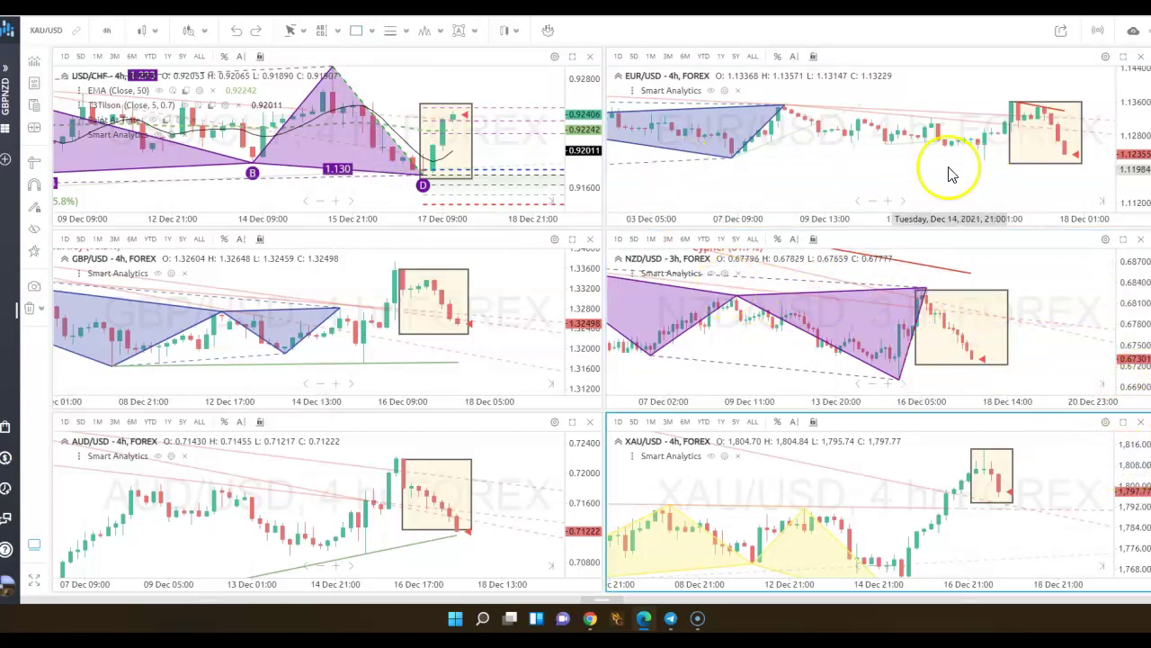
pyautogui.click(356, 30)
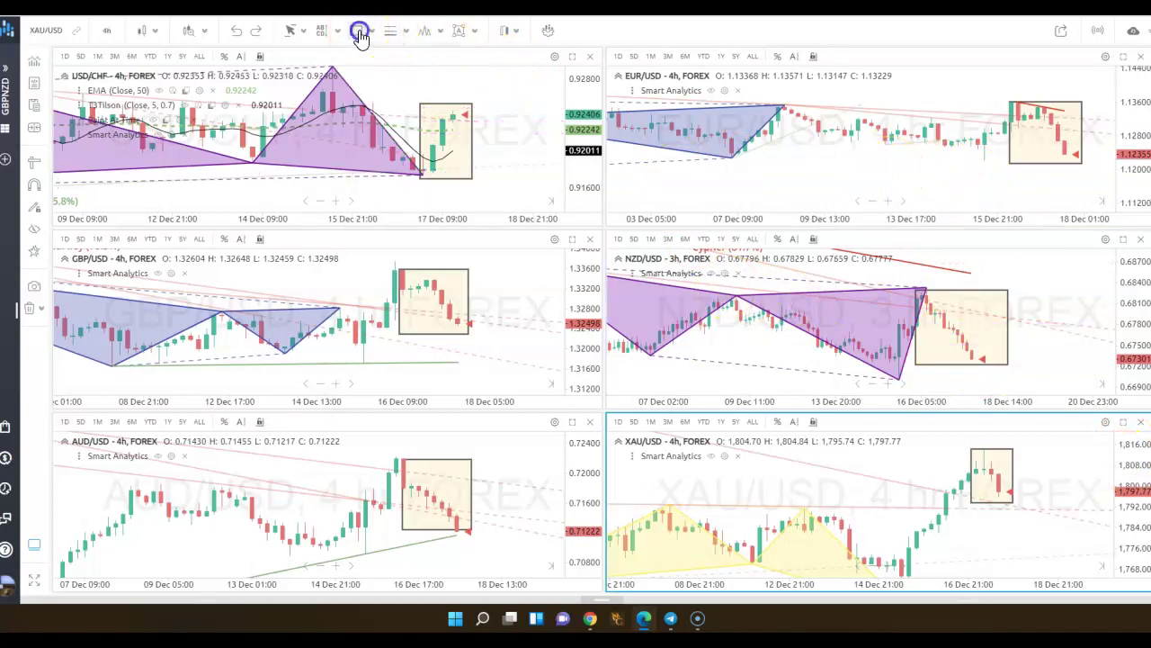
pyautogui.click(922, 167)
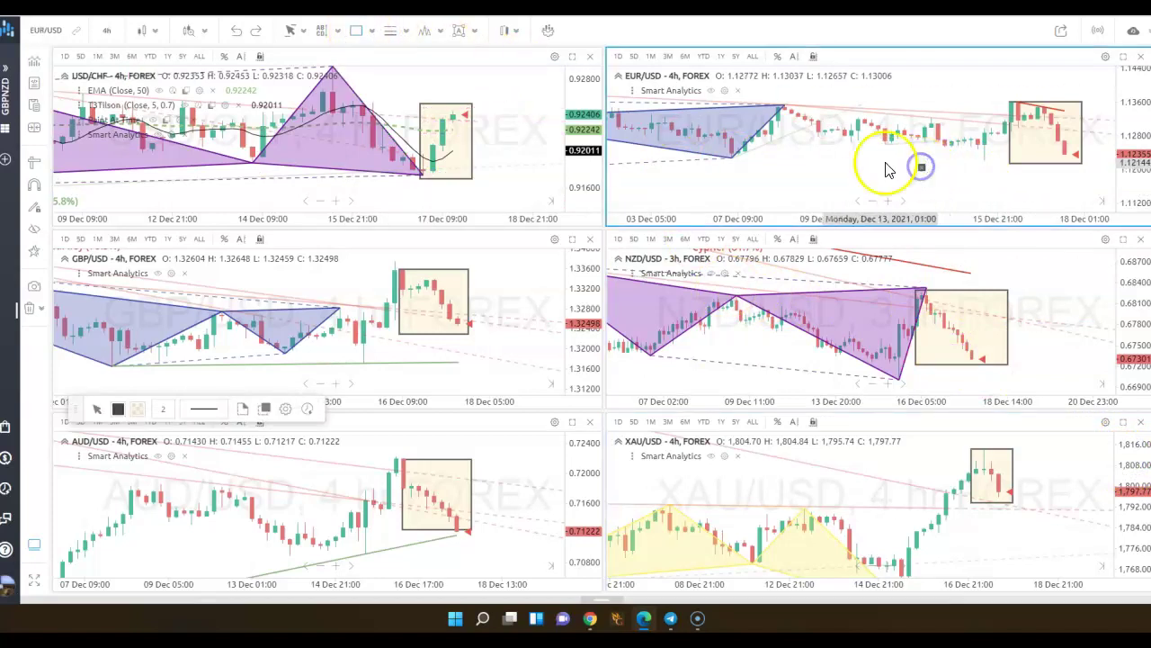
pyautogui.click(359, 35)
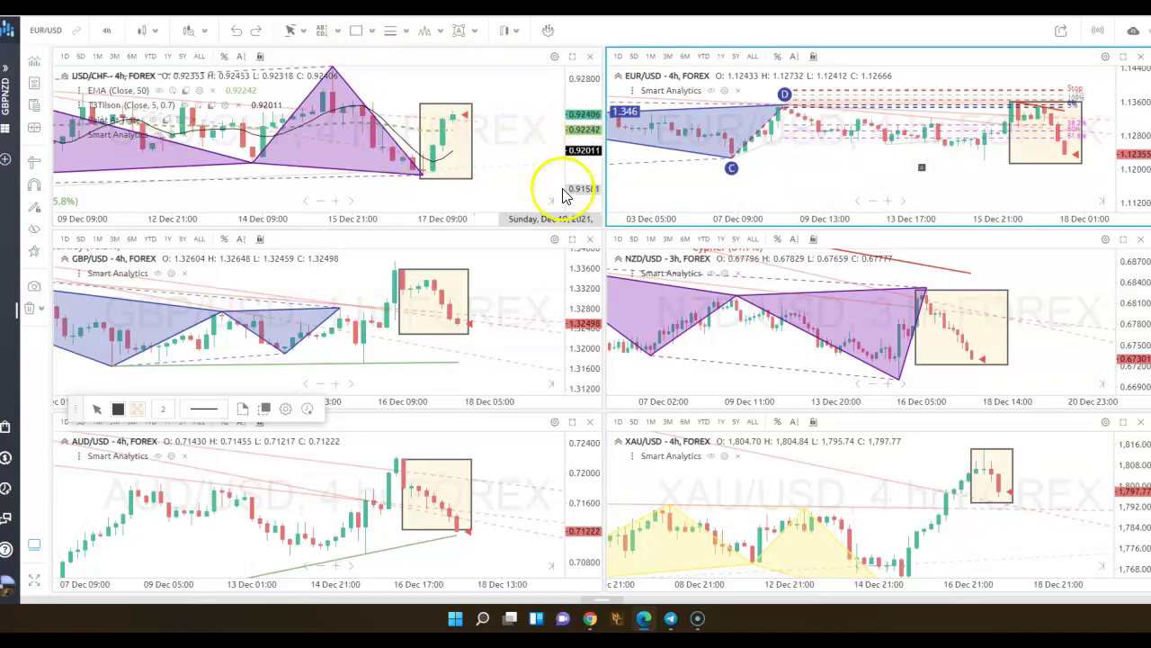
# - Rescale the XAU/USD and EUR/USD charts and examine how the NZD/USD and USD/CHF harmonic patterns lead into the boxed moves
pyautogui.moveTo(1133, 441); pyautogui.dragTo(1129, 459)
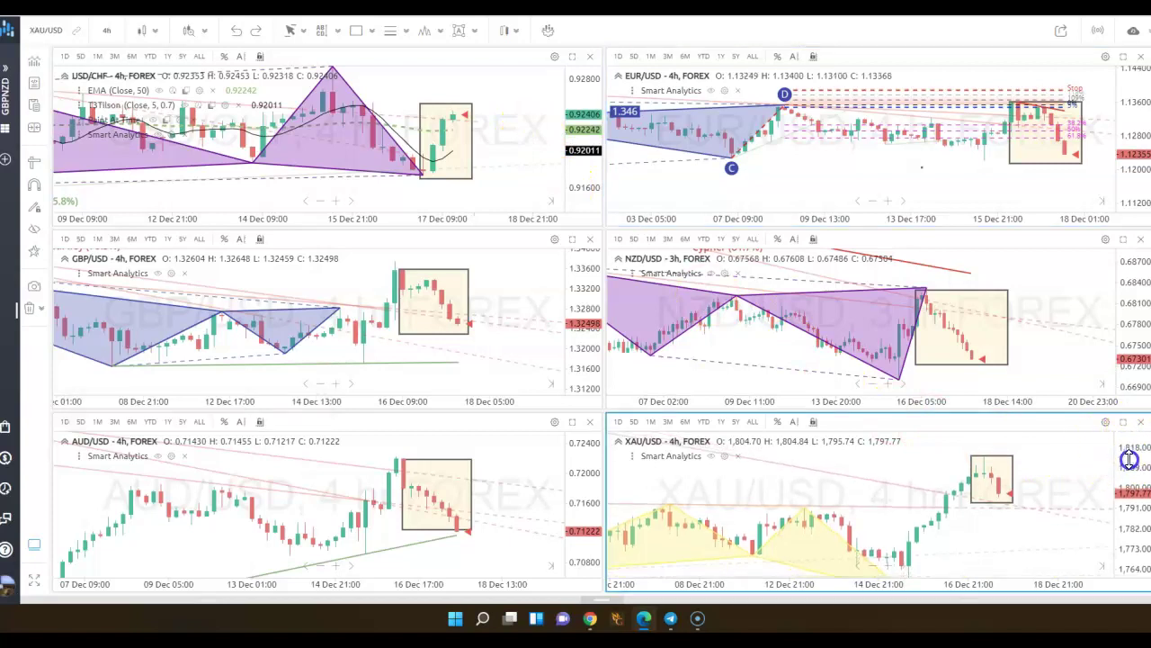
pyautogui.moveTo(919, 468); pyautogui.dragTo(929, 460)
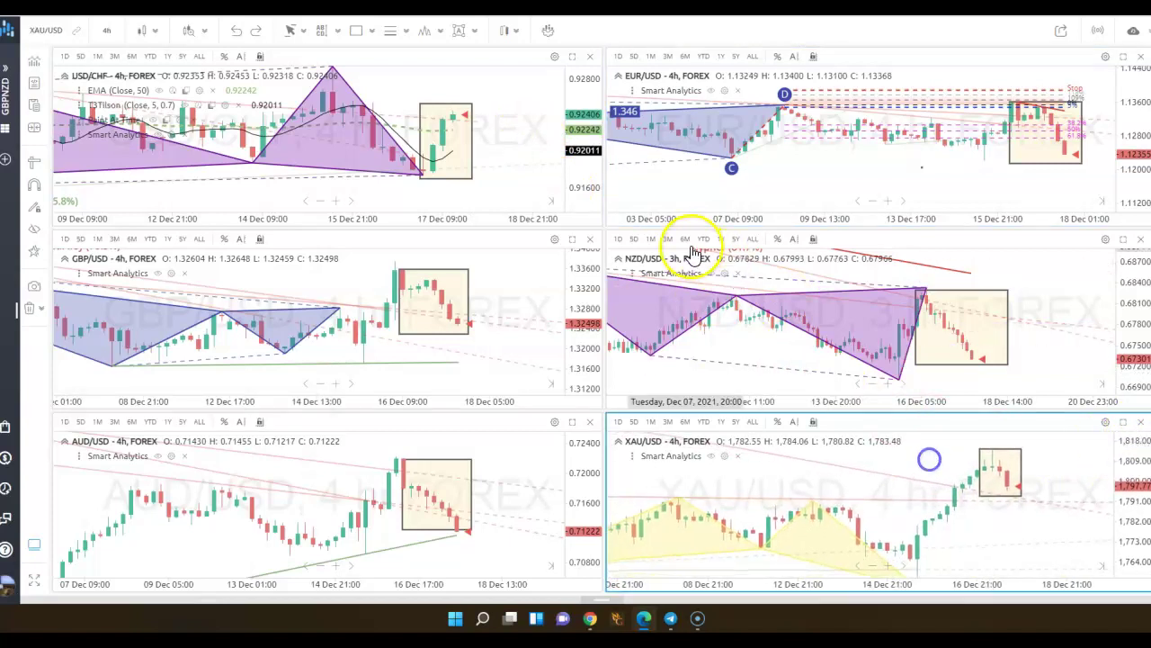
pyautogui.moveTo(1131, 141); pyautogui.dragTo(1130, 174)
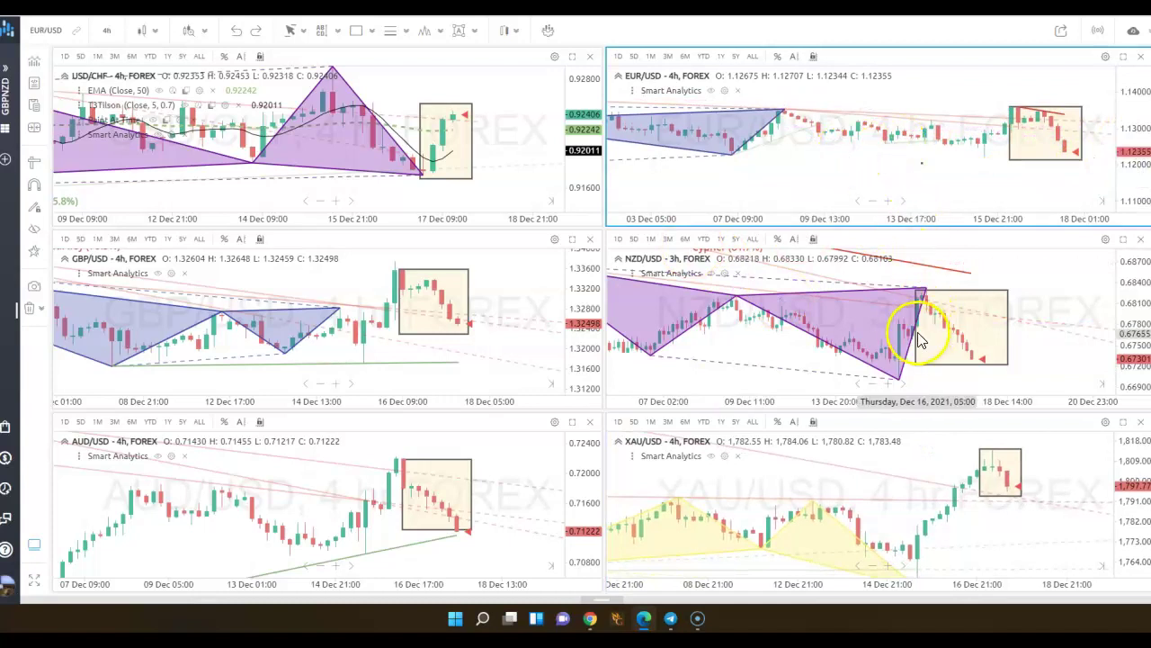
pyautogui.moveTo(914, 314)
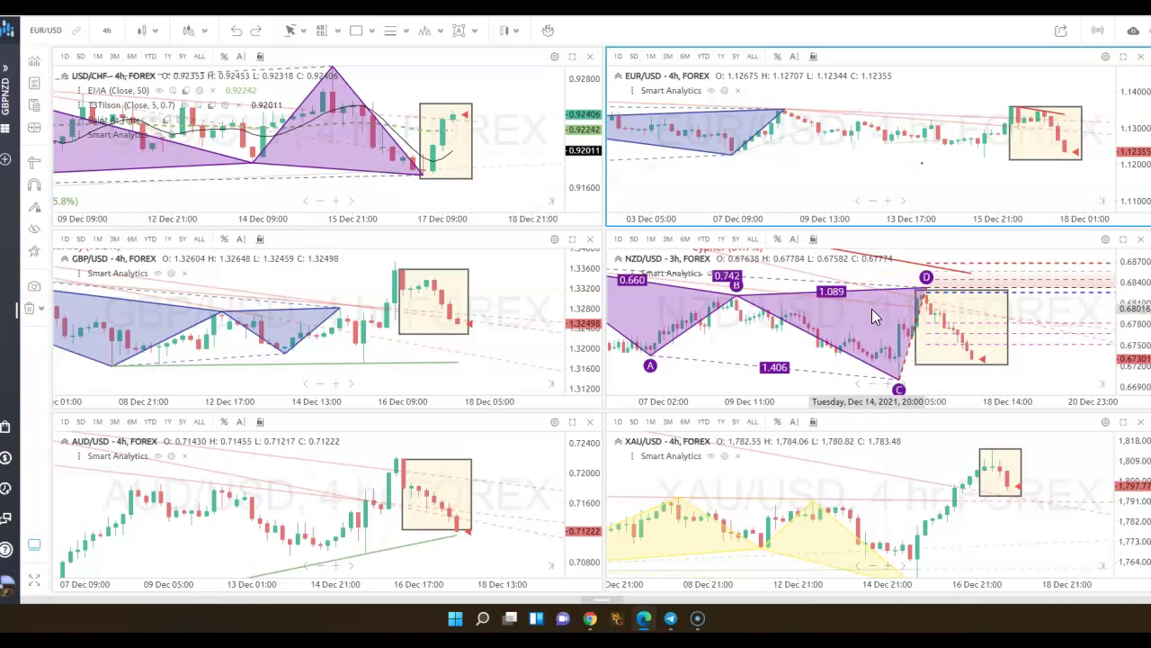
pyautogui.click(915, 297)
pyautogui.moveTo(902, 305)
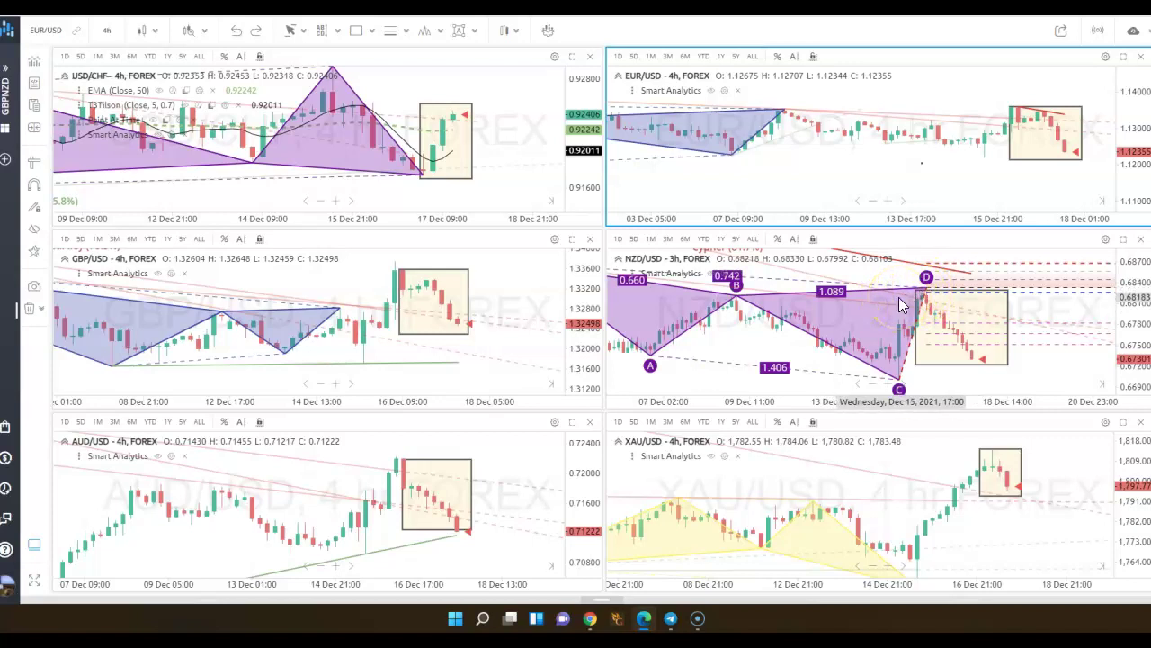
pyautogui.click(385, 153)
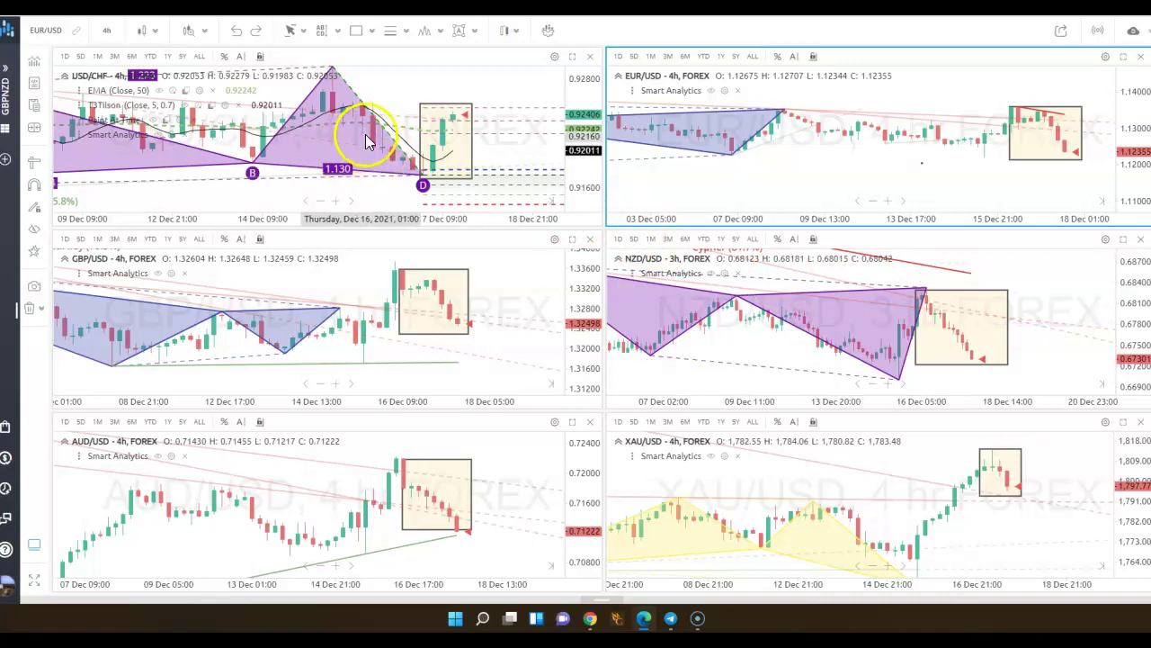
pyautogui.click(508, 151)
pyautogui.click(385, 144)
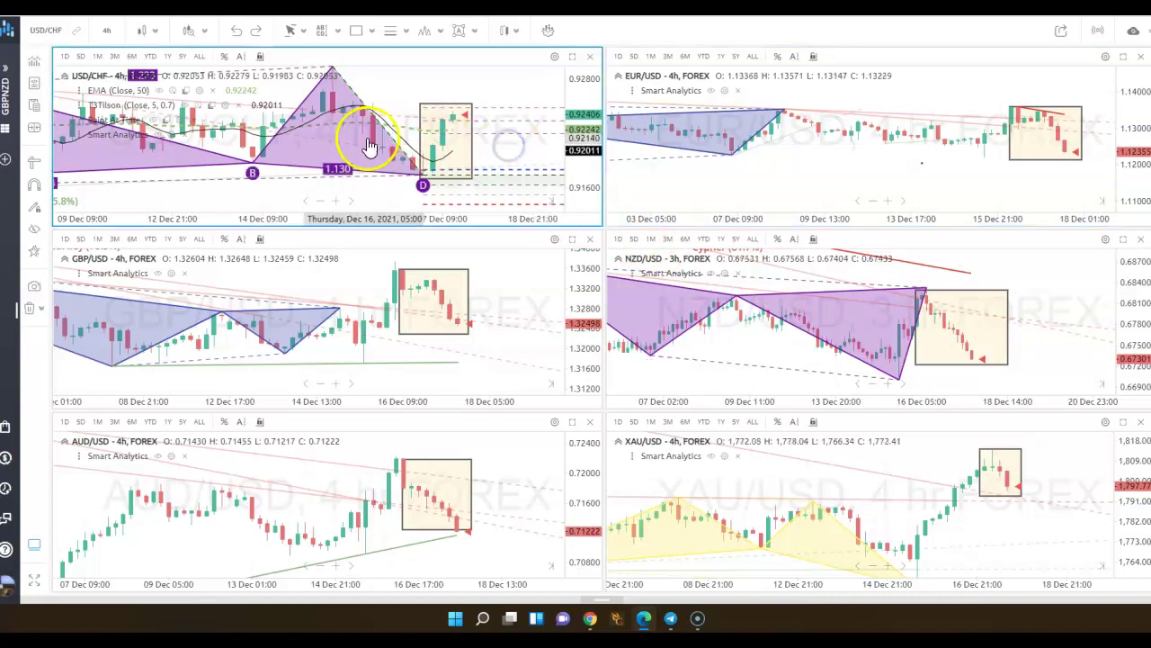
pyautogui.click(423, 180)
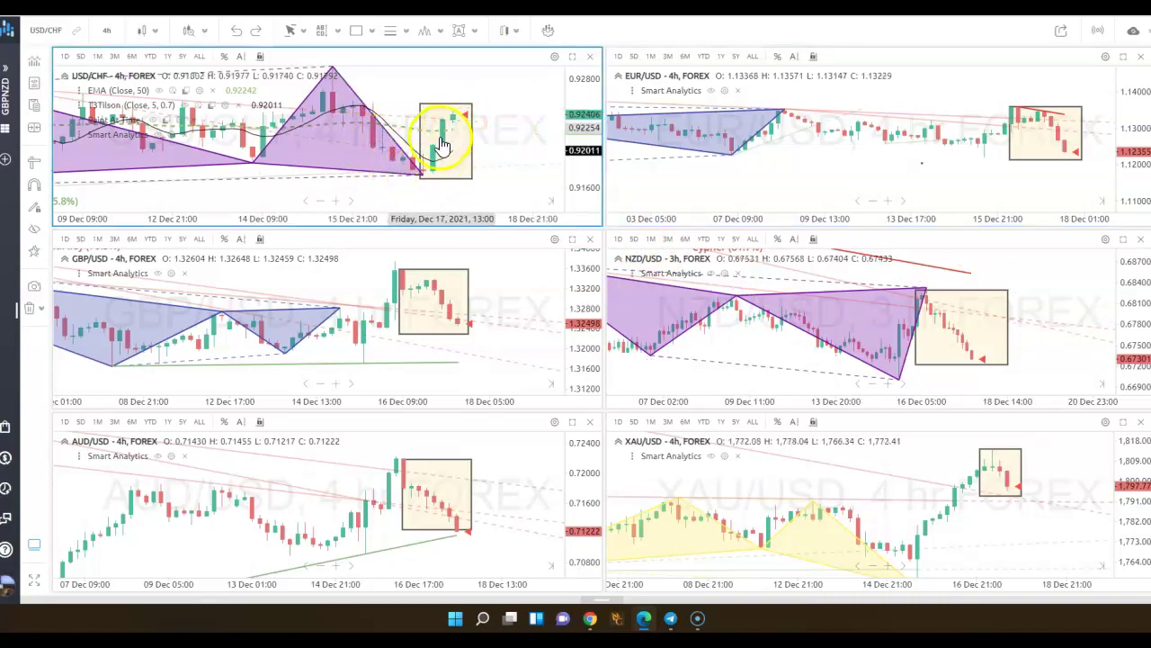
pyautogui.click(913, 322)
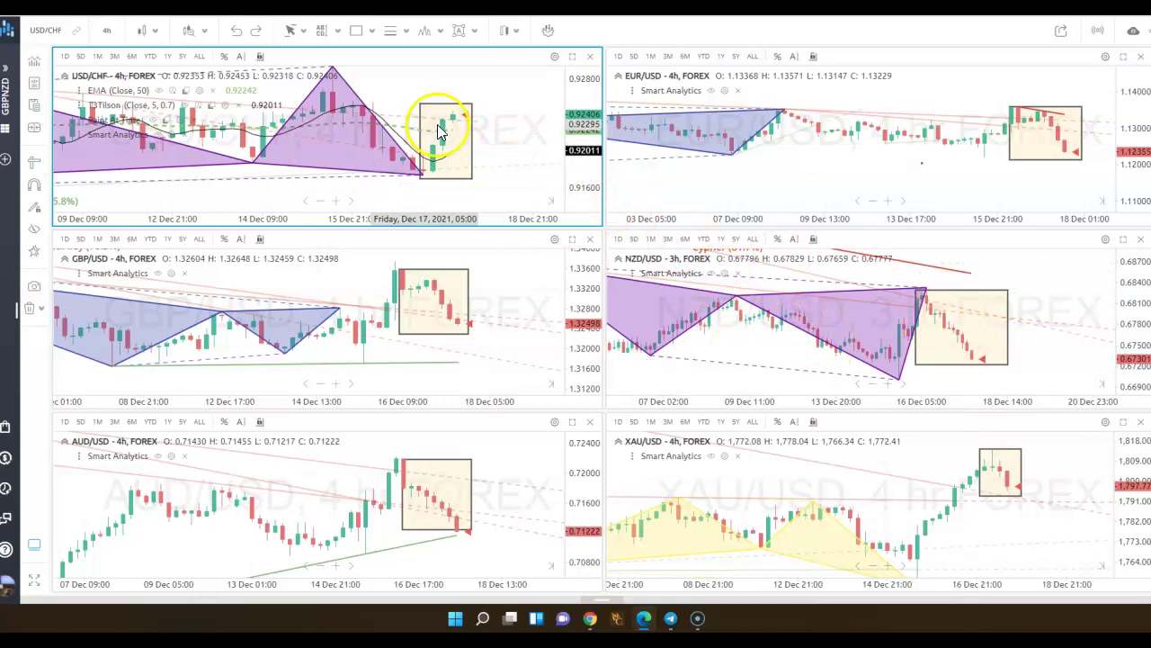
# - Zoom out the NZD/USD chart and compare its harmonic pattern and boxed decline with the boxed moves on the other charts
pyautogui.click(777, 280)
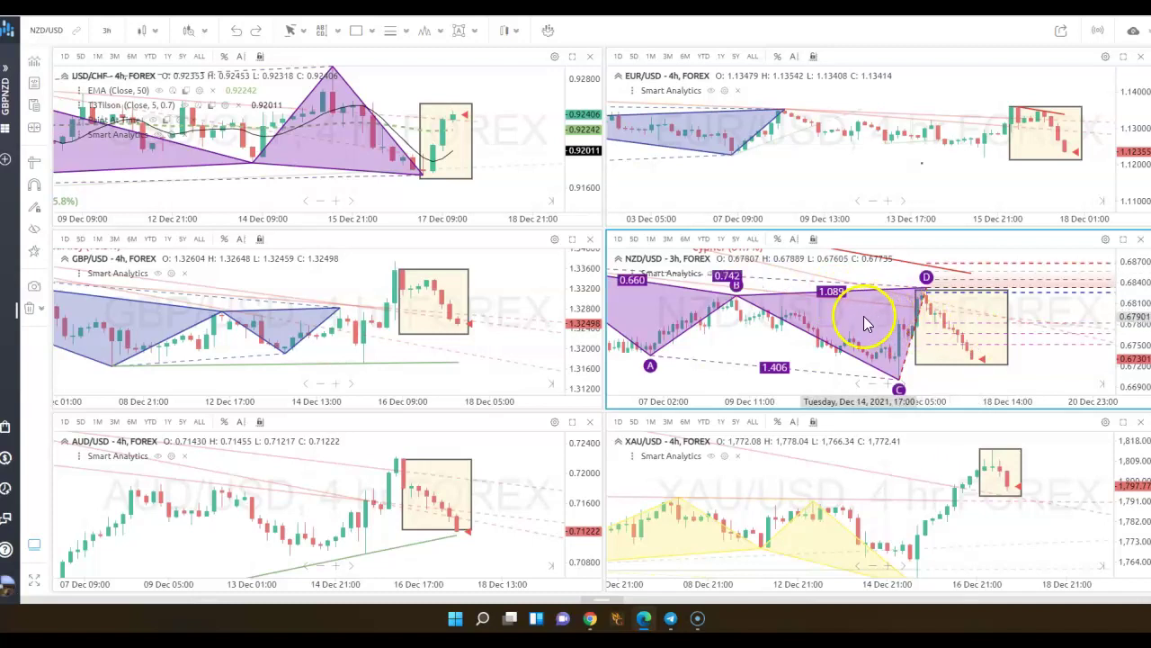
pyautogui.scroll(-2, 882, 321)
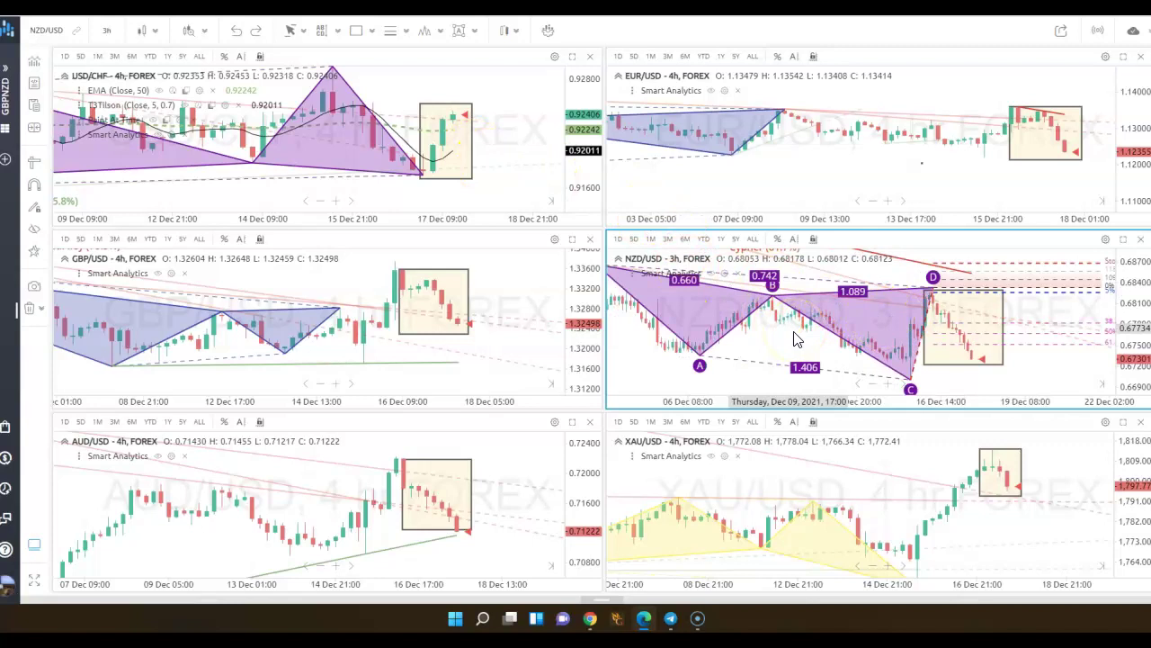
pyautogui.click(385, 314)
pyautogui.click(749, 332)
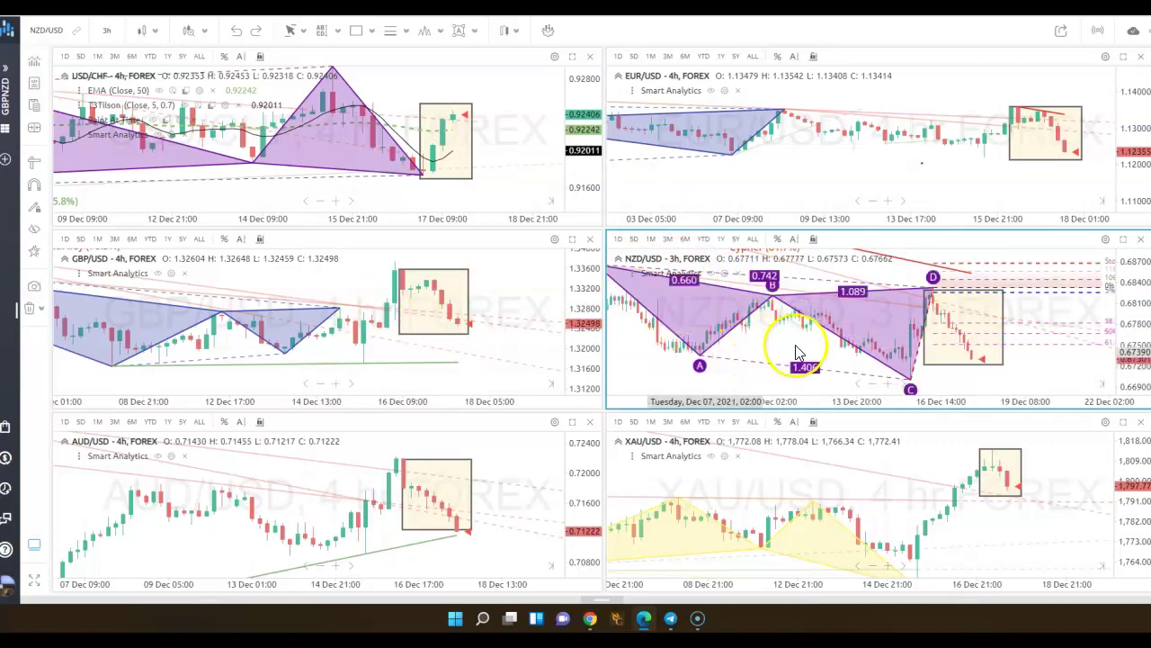
pyautogui.click(854, 493)
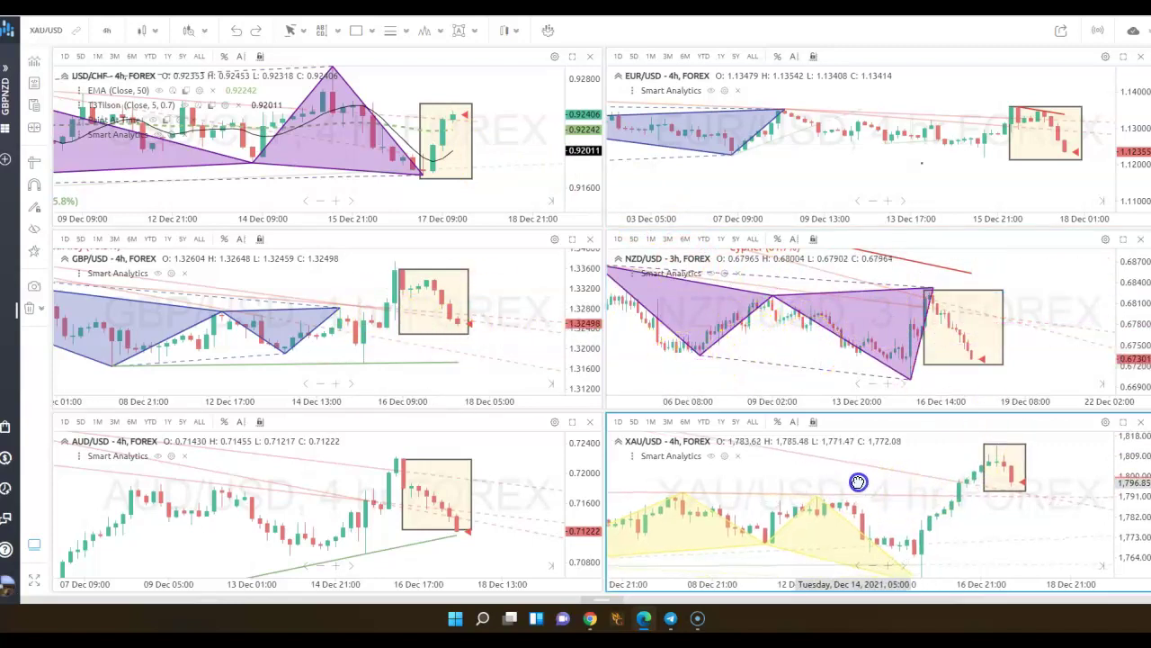
pyautogui.click(1049, 180)
pyautogui.click(437, 148)
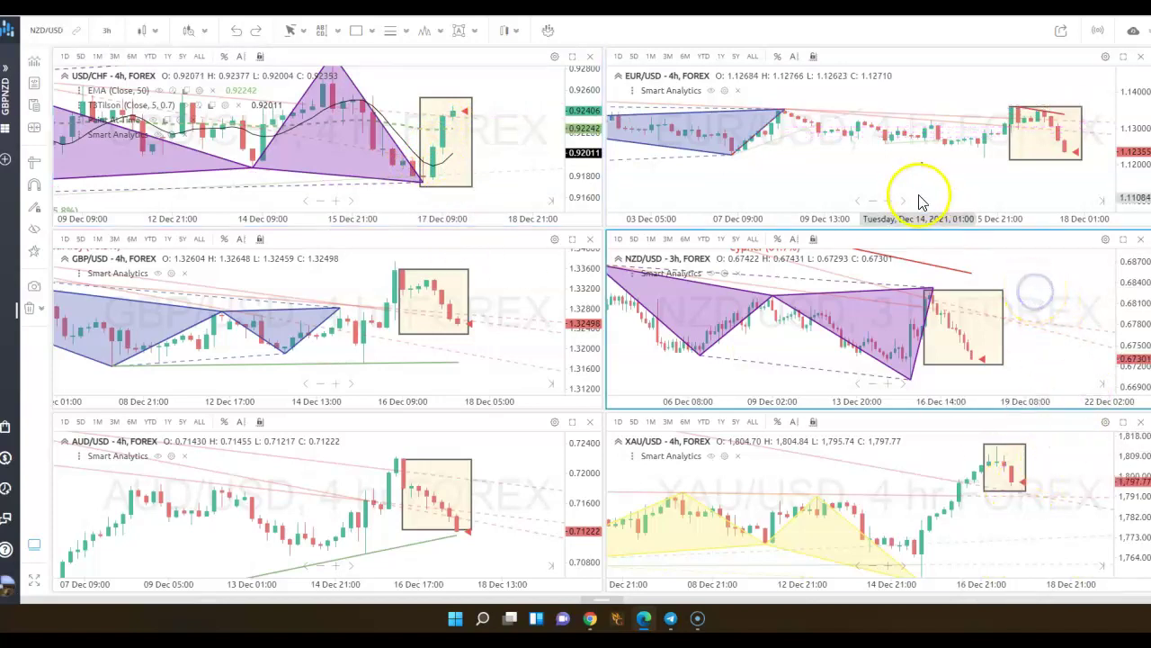
pyautogui.click(893, 169)
pyautogui.click(479, 456)
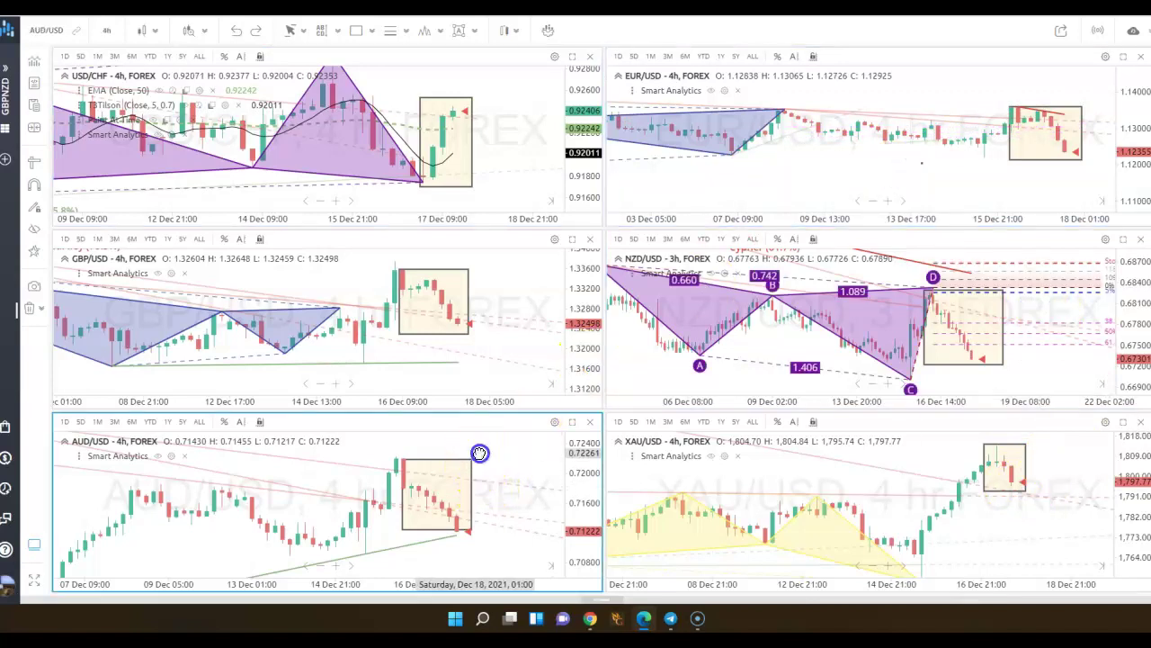
pyautogui.click(569, 306)
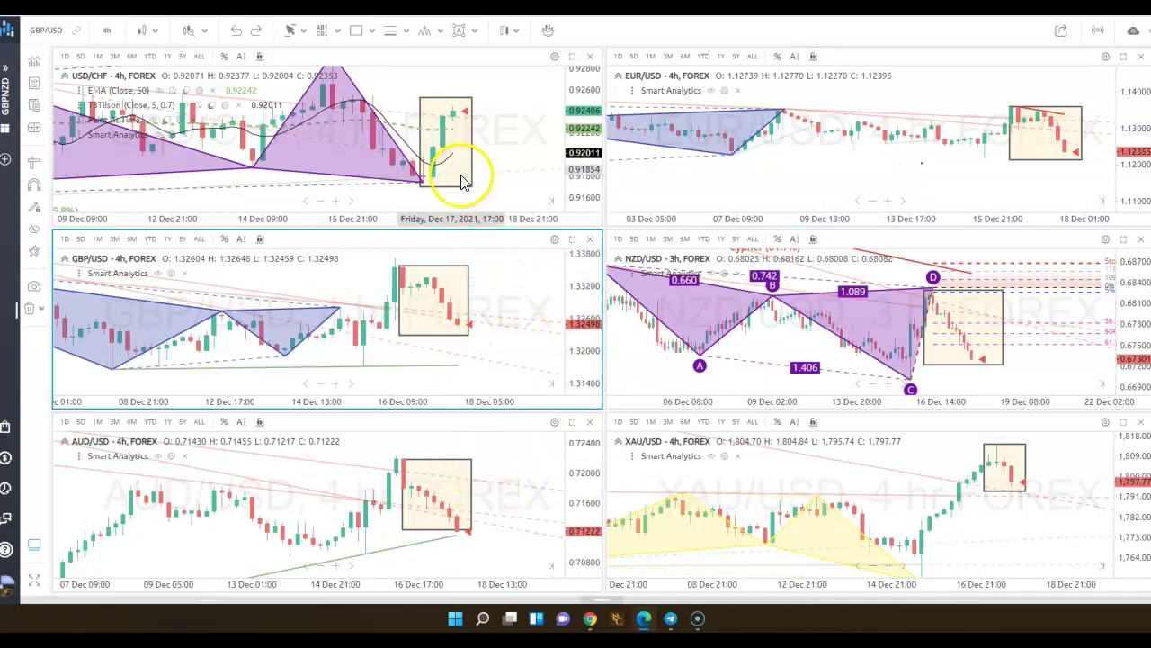
pyautogui.click(1140, 296)
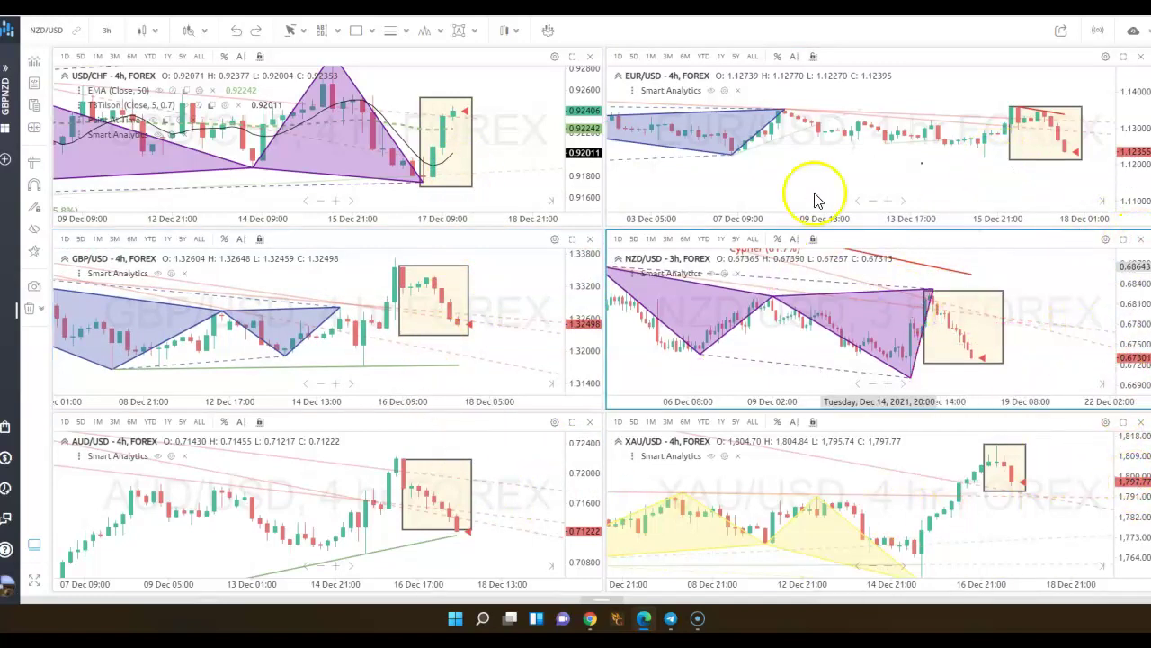